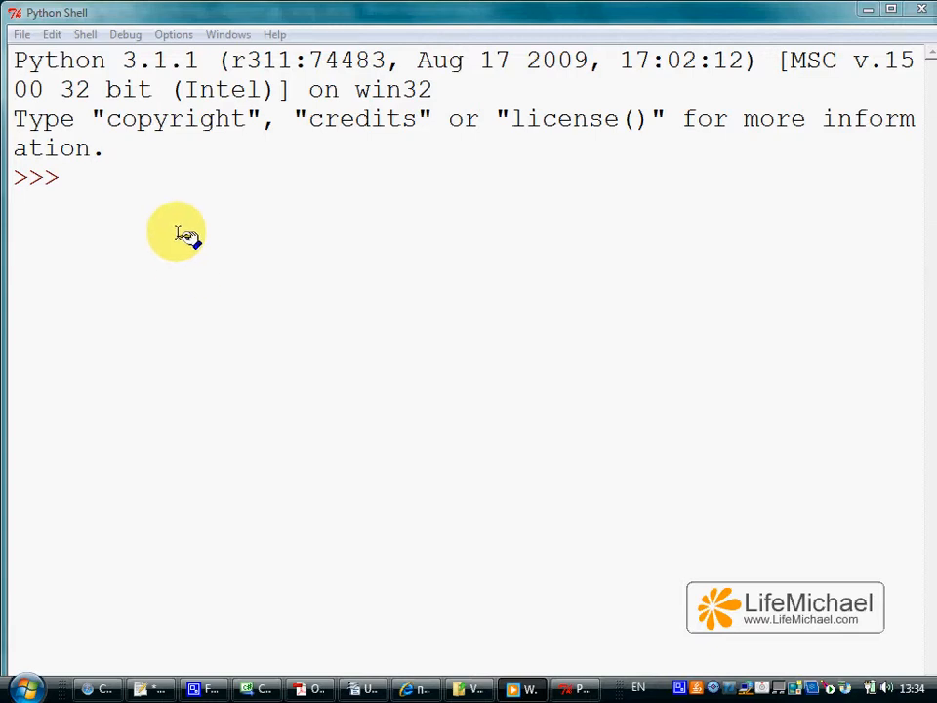
Evaluate the hexadecimal literal 0x12 at the prompt and get 18
left_click(185, 235)
type("0")
type("o")
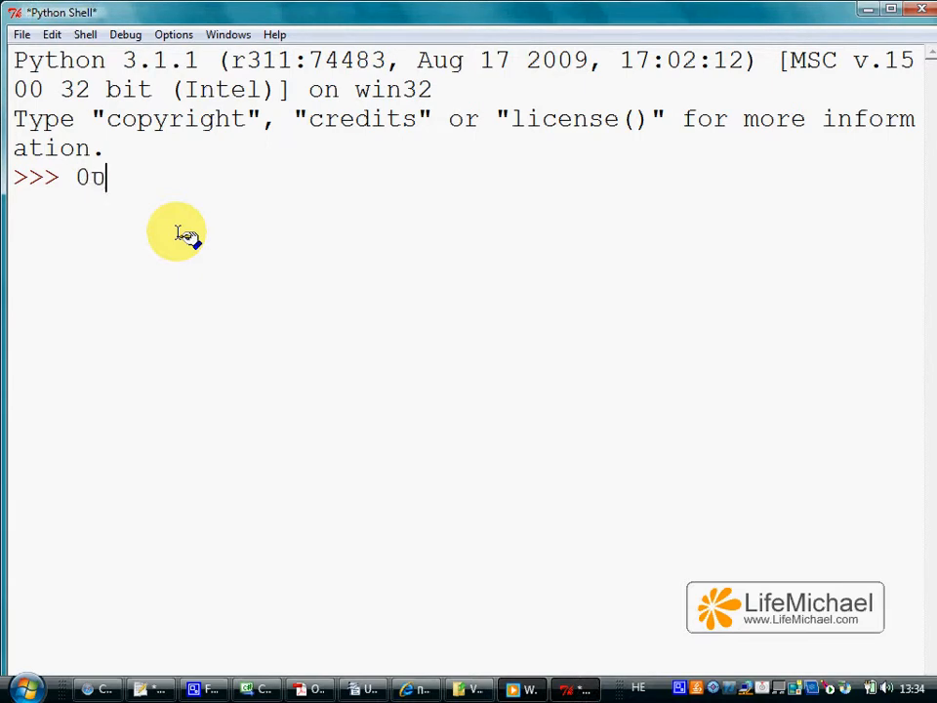
key("BackSpace")
type("x")
type("12")
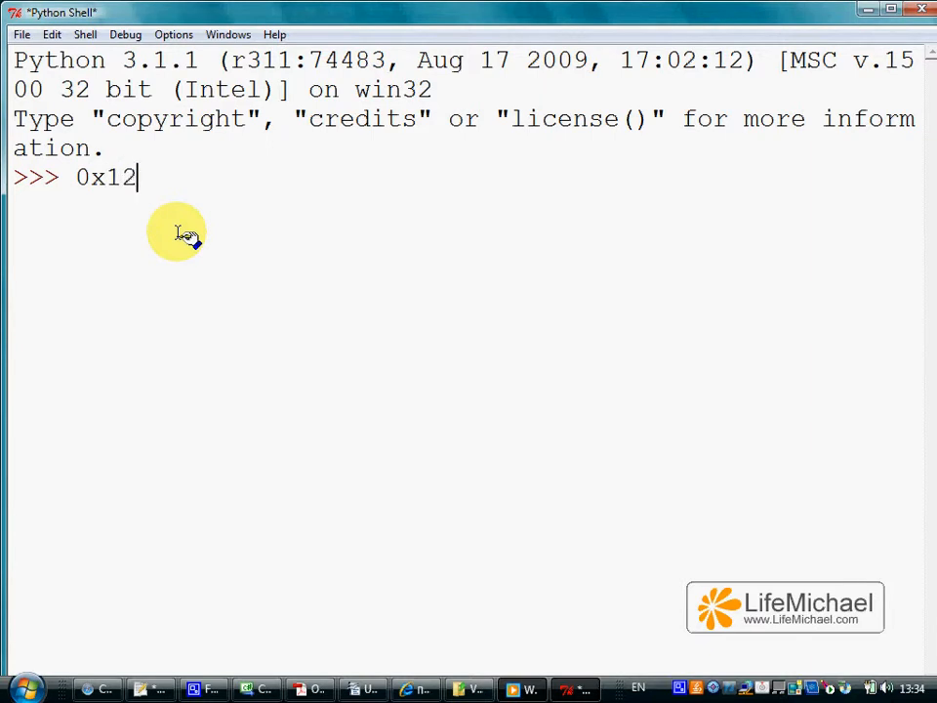
key("Return")
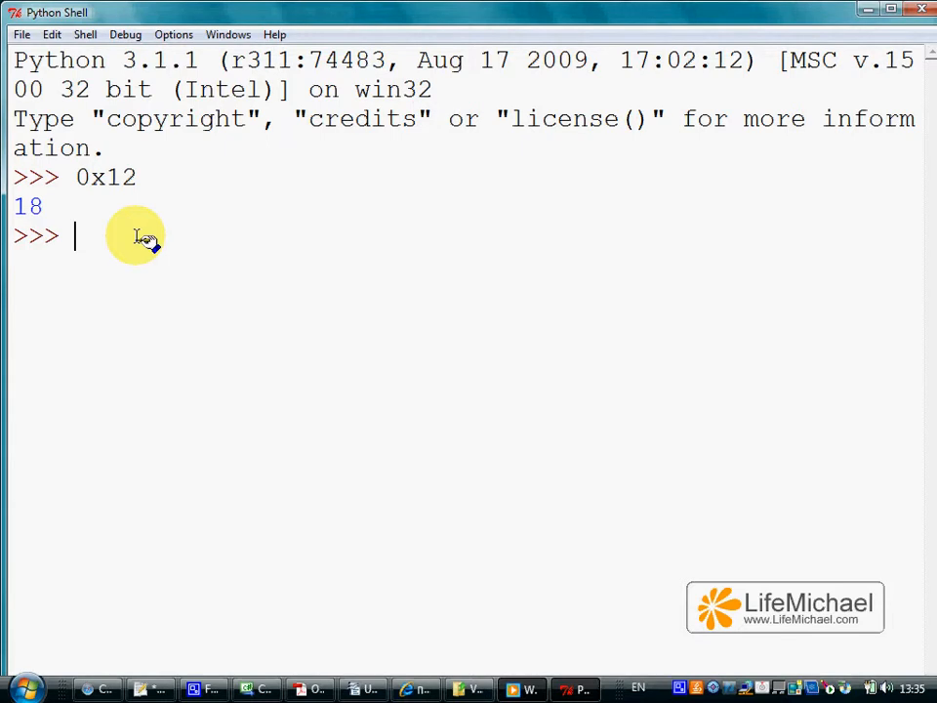
type("0")
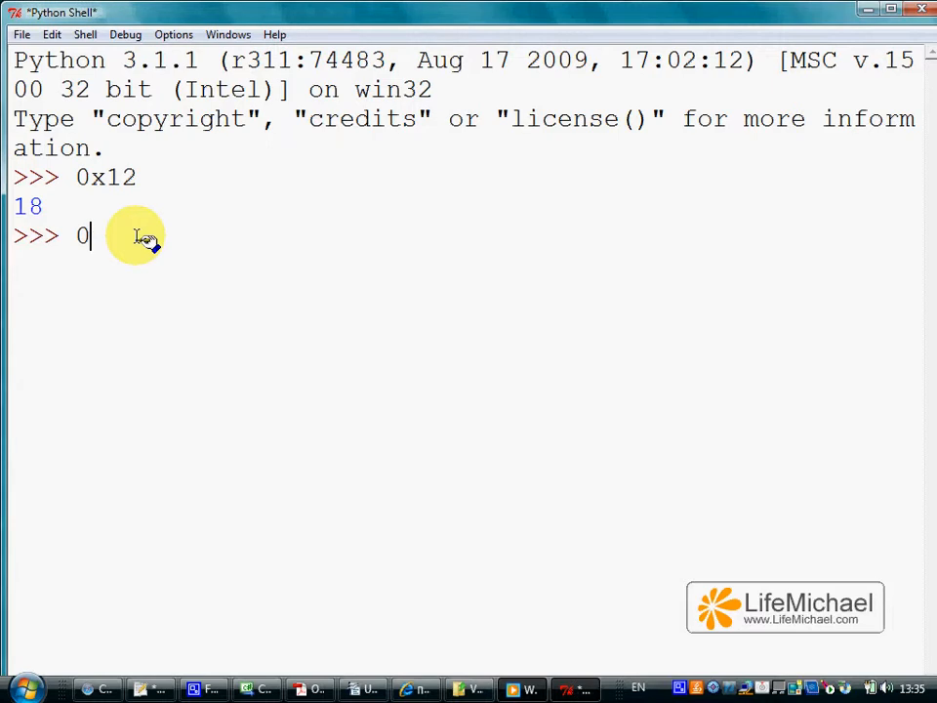
type("o")
type("12")
Evaluate 0o12 giving 10 and 0b110 giving 6
key("Return")
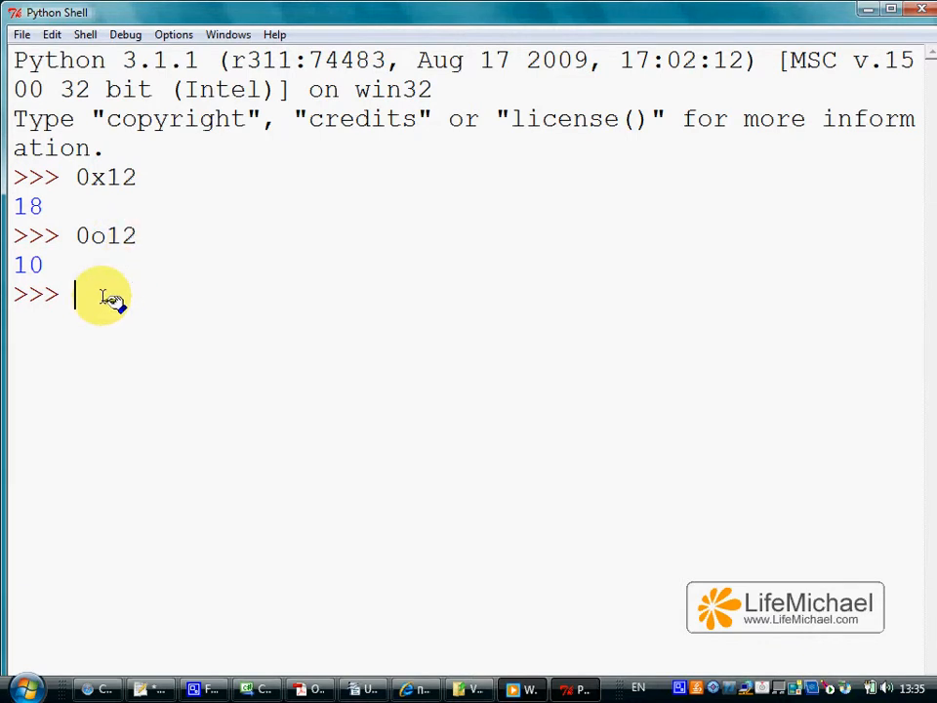
type("0")
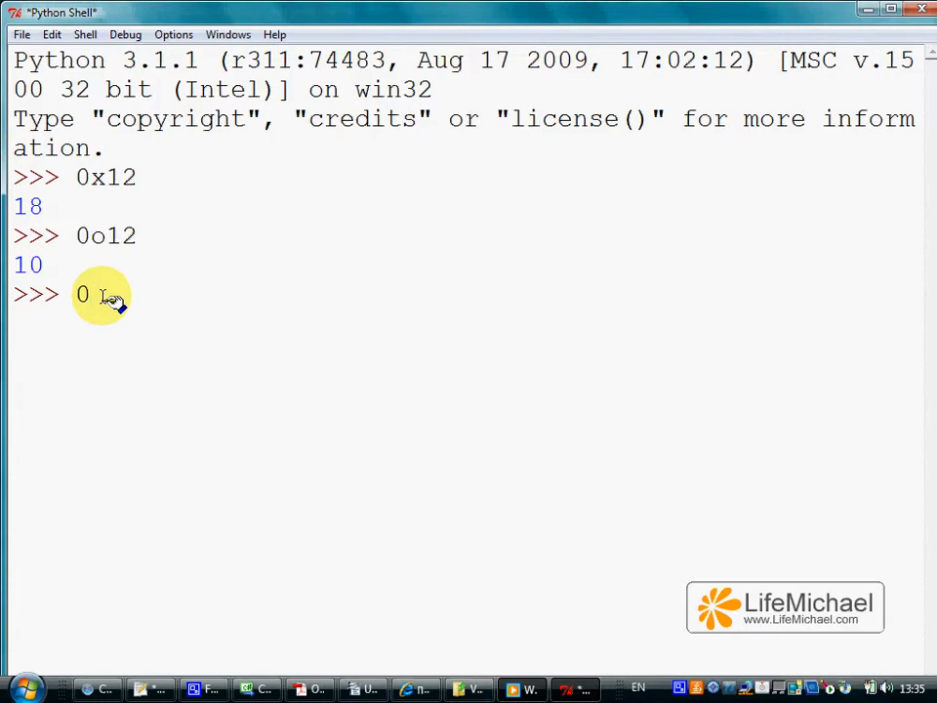
type("b110")
key("Return")
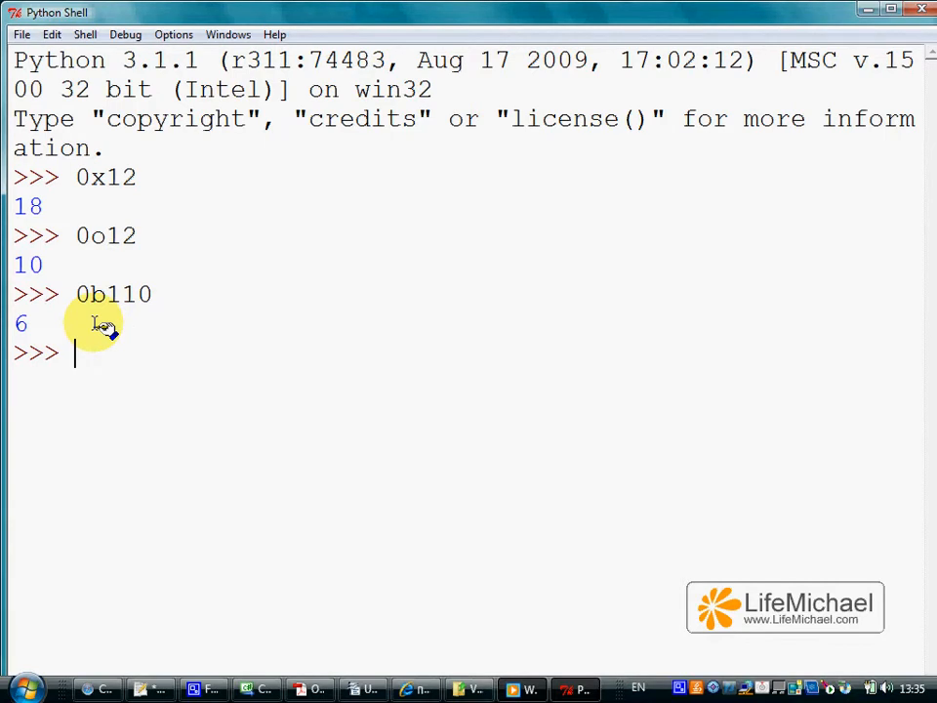
type("oct(")
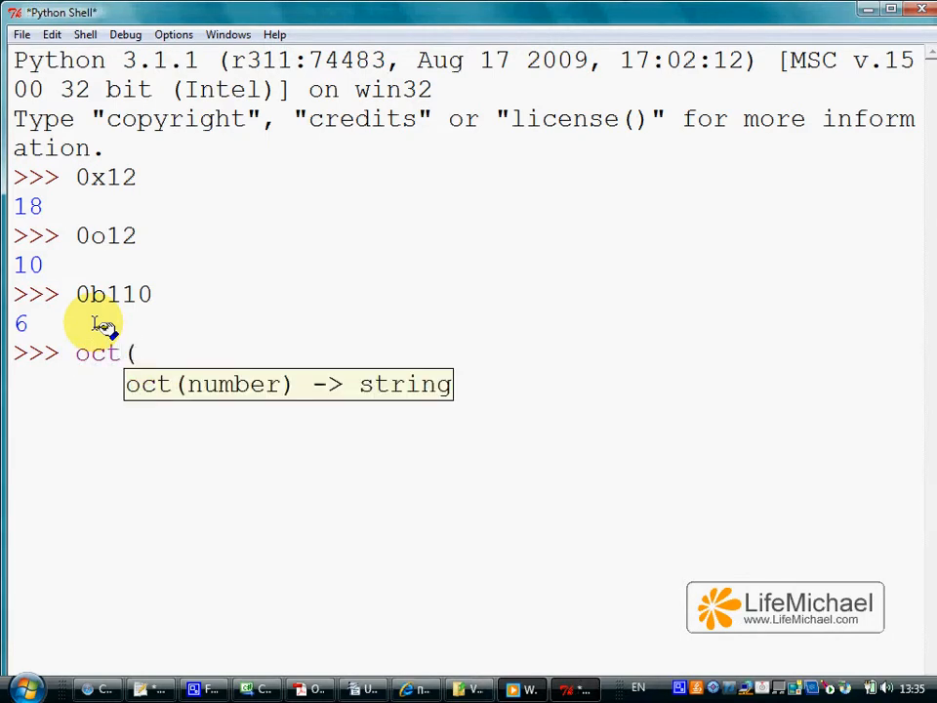
type("1")
type("0)")
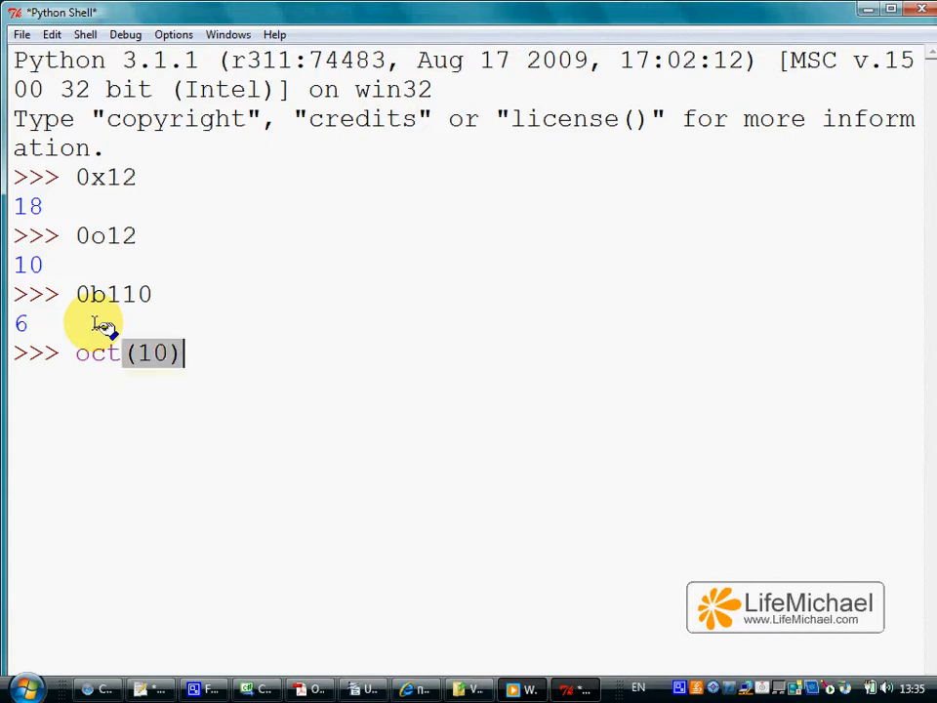
Run oct(10) to get '0o12' and hex(18), corrected from 16, to get '0x12'
key("Return")
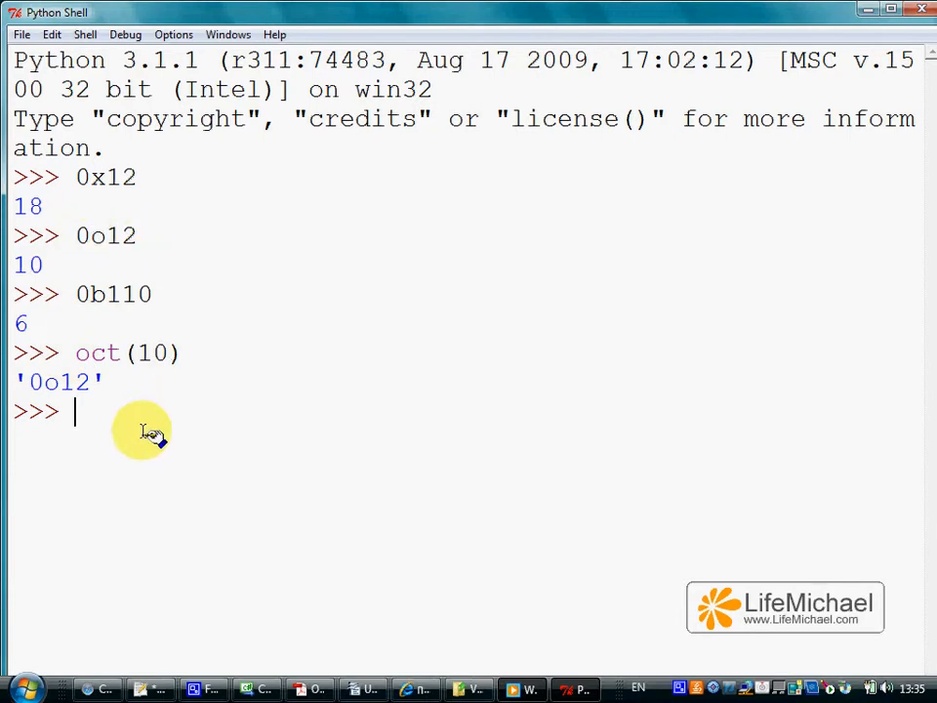
type("hex(")
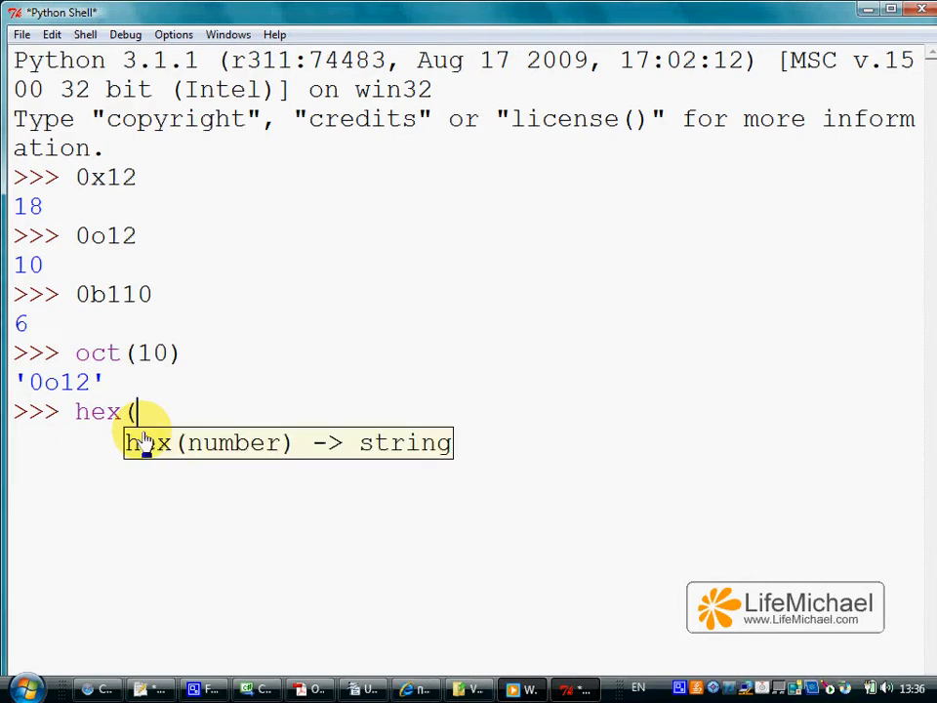
type("16)")
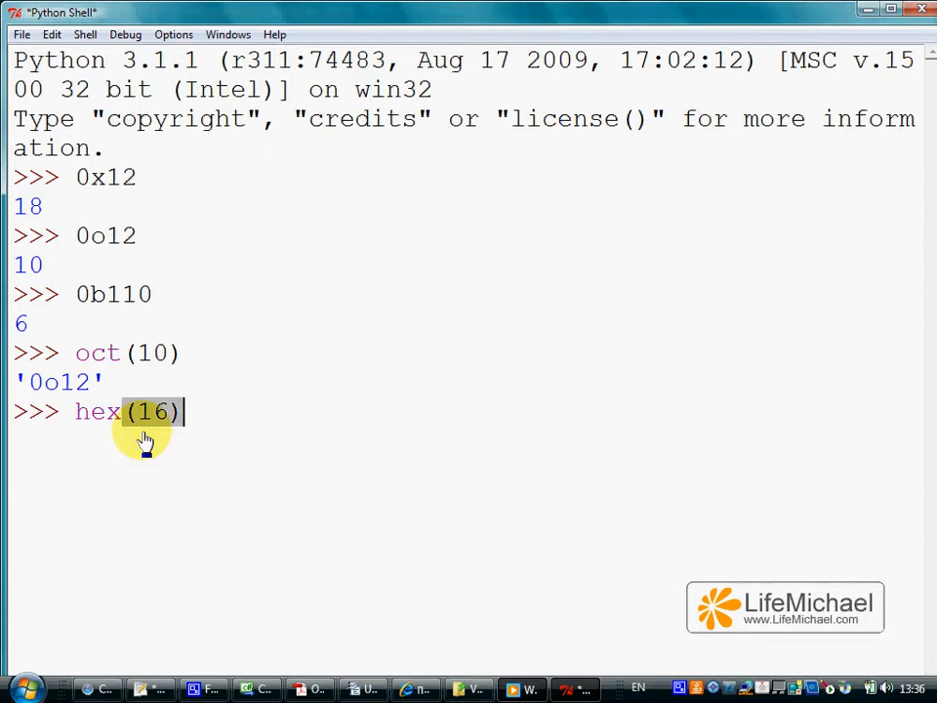
key("BackSpace")
key("BackSpace")
type("8")
type(")")
key("Return")
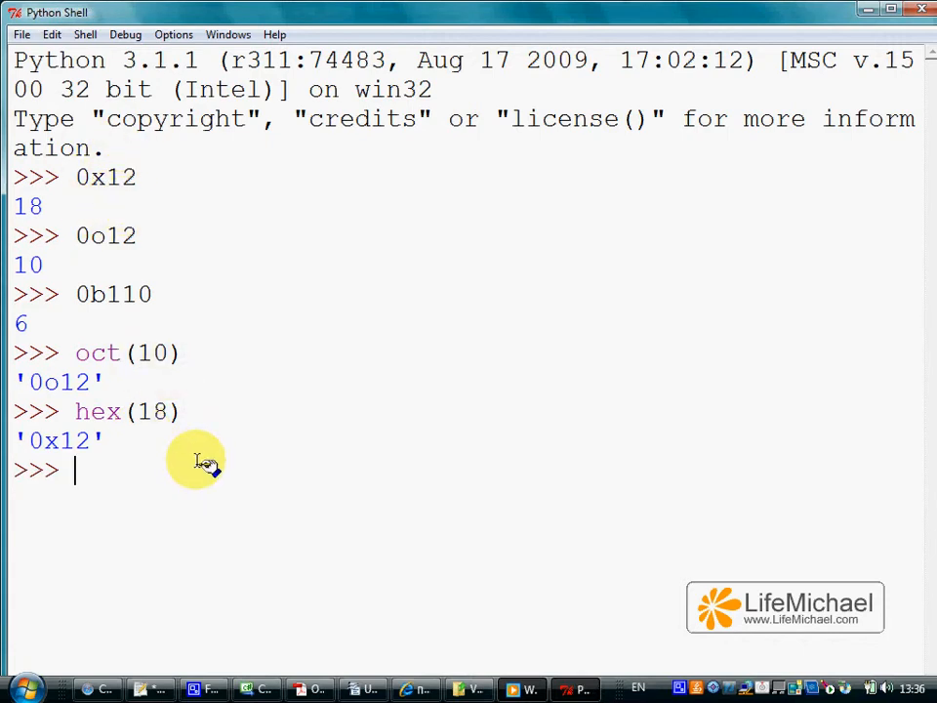
type("bin(")
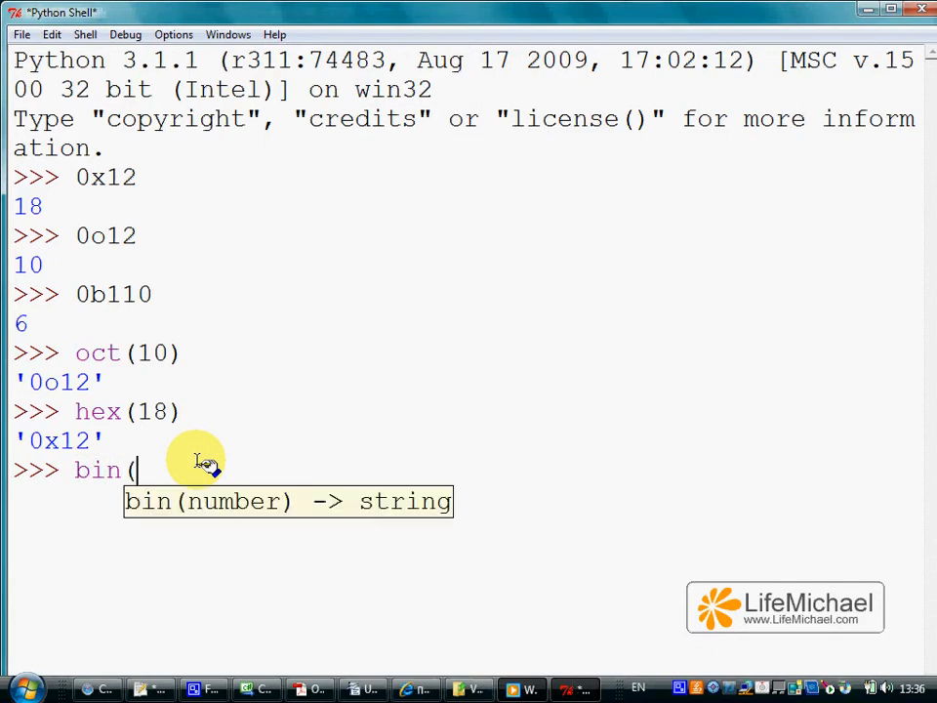
type("10)")
Run bin(10), a mistyped bit(110) raising NameError, then bin(110) and bin(6) giving '0b1101110' and '0b110'
key("Return")
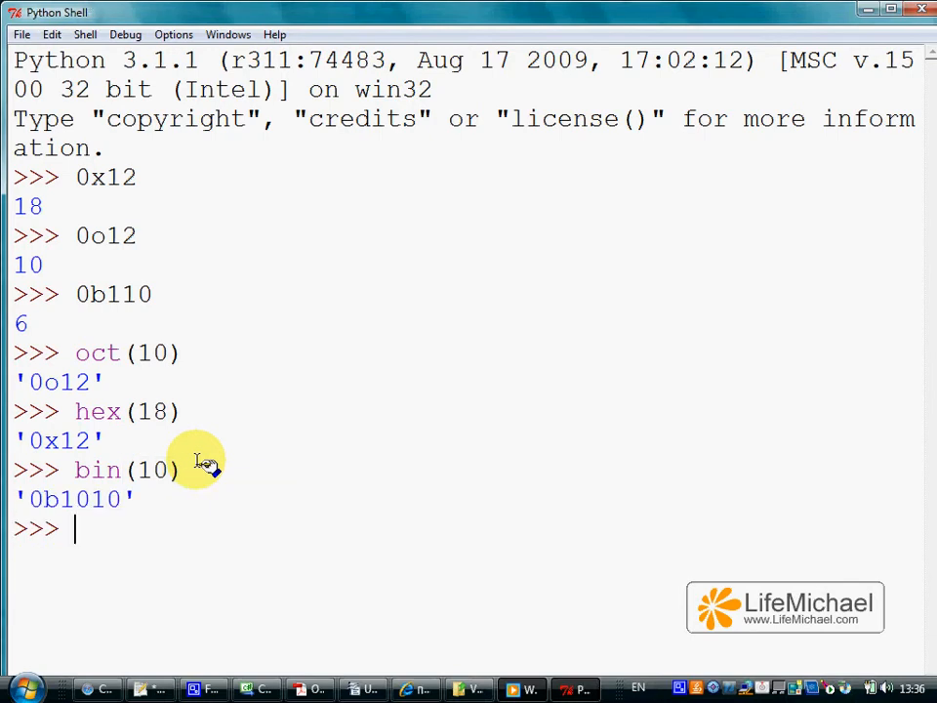
type("bit(")
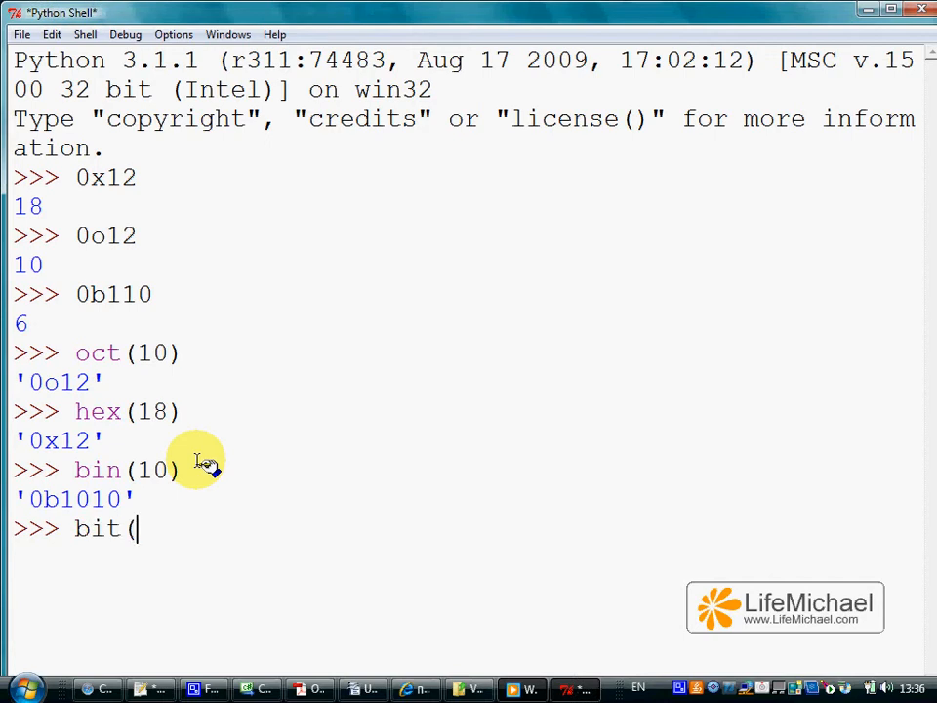
type("110)")
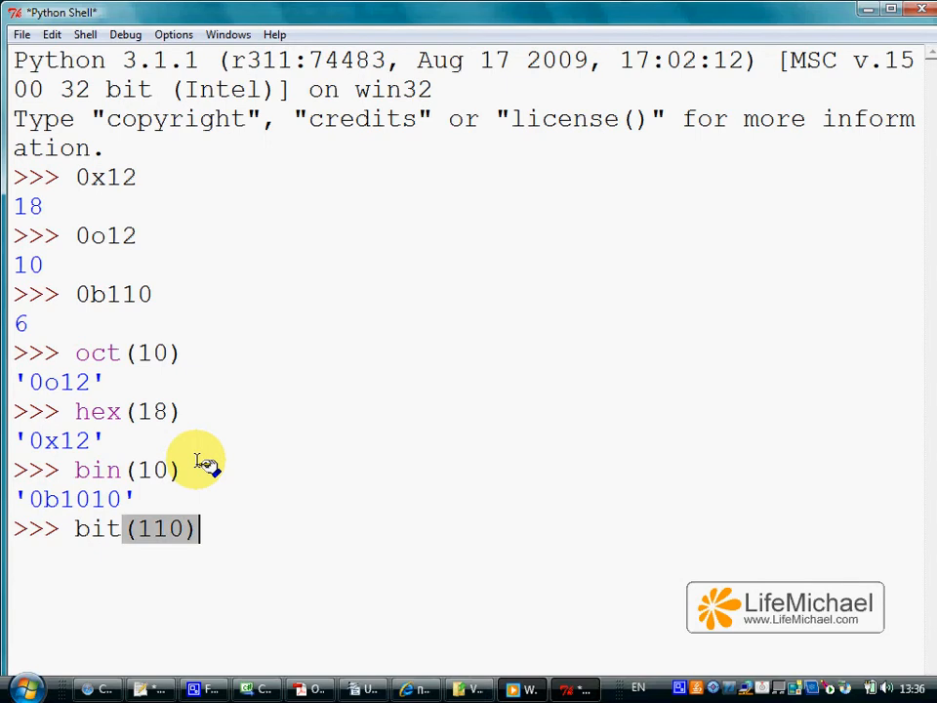
key("Return")
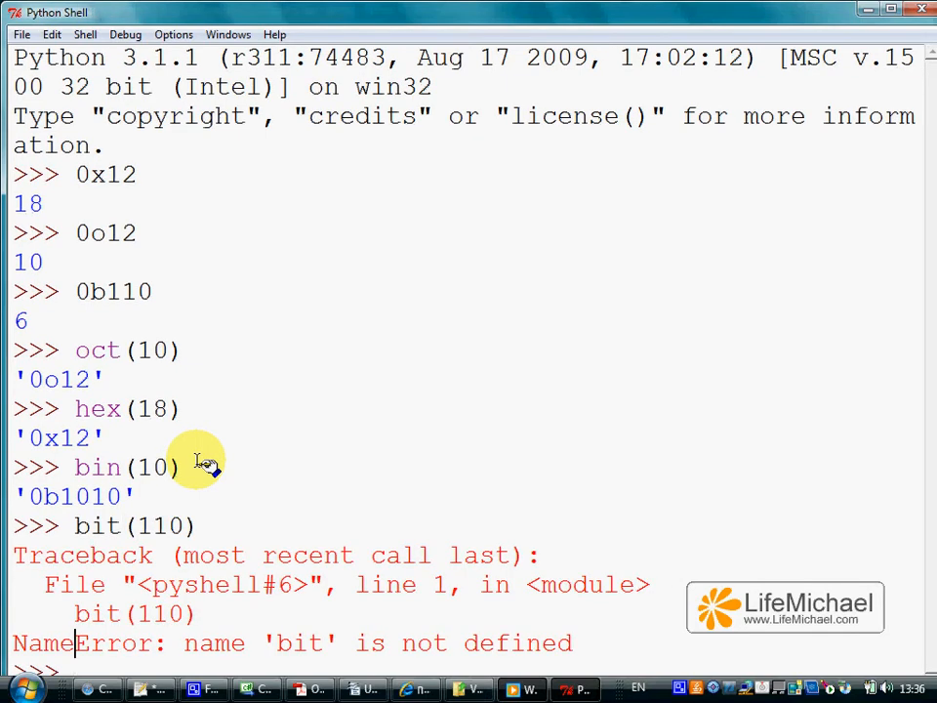
type("bin(110)")
key("Return")
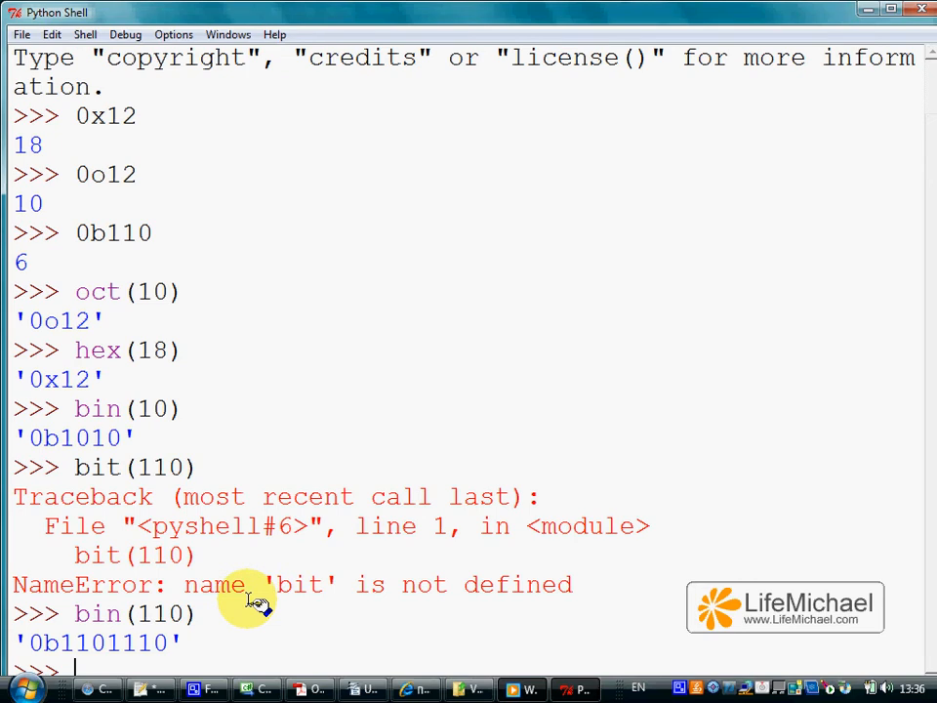
type("bin(6)")
key("Return")
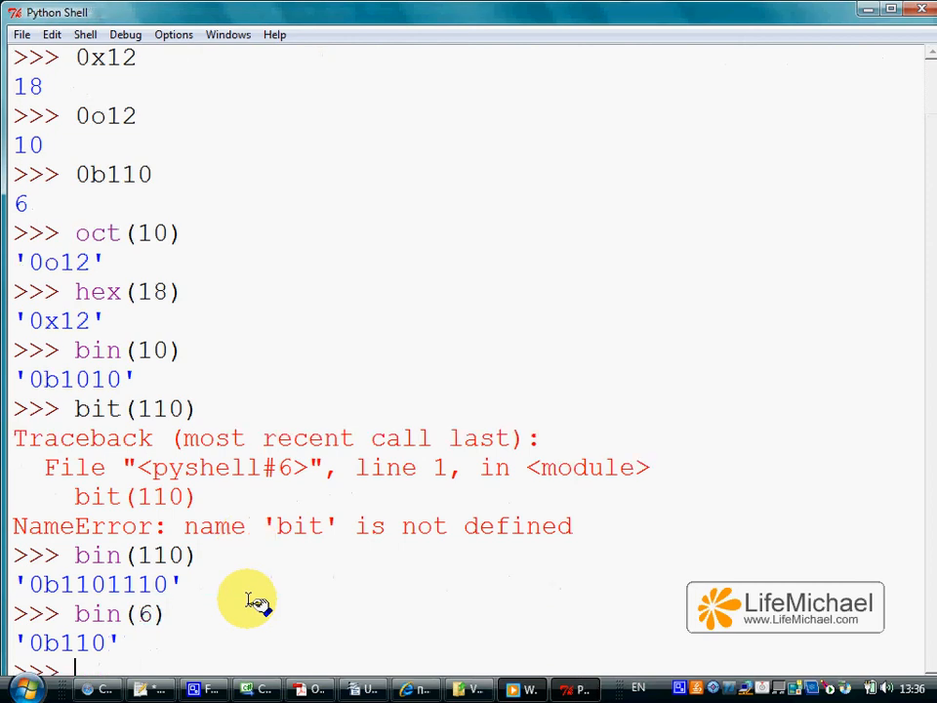